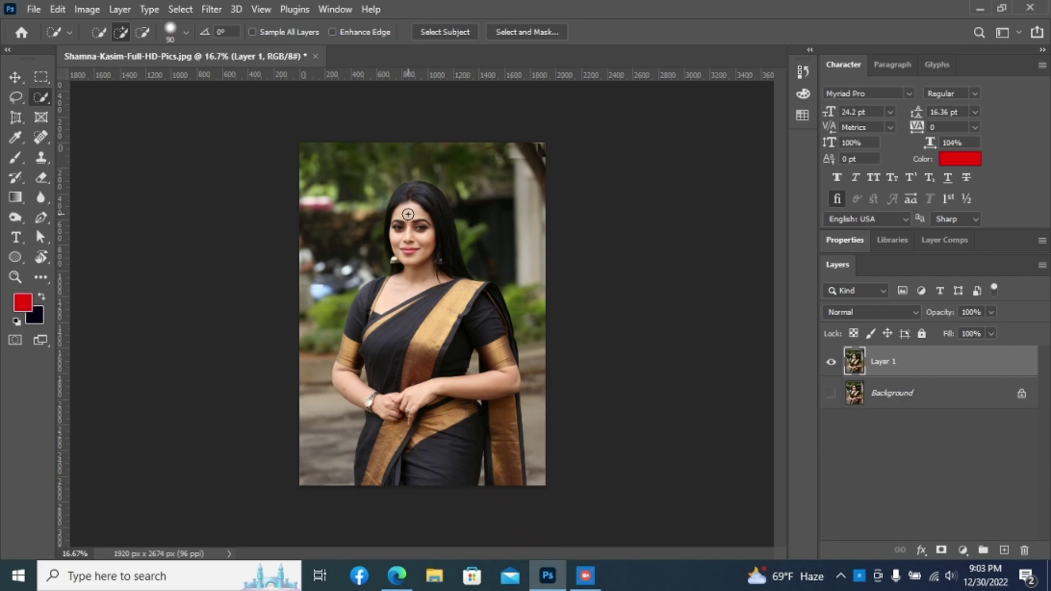
Select the woman on Layer 1 with the Quick Selection tool and subtract the background gaps beside her arm and saree at brush size 50
{"action": "mouse_move", "coordinate": [406, 224]}
{"action": "left_mouse_down"}
{"action": "mouse_move", "coordinate": [410, 195]}
{"action": "mouse_move", "coordinate": [423, 212]}
{"action": "mouse_move", "coordinate": [425, 199]}
{"action": "mouse_move", "coordinate": [439, 269]}
{"action": "left_mouse_up"}
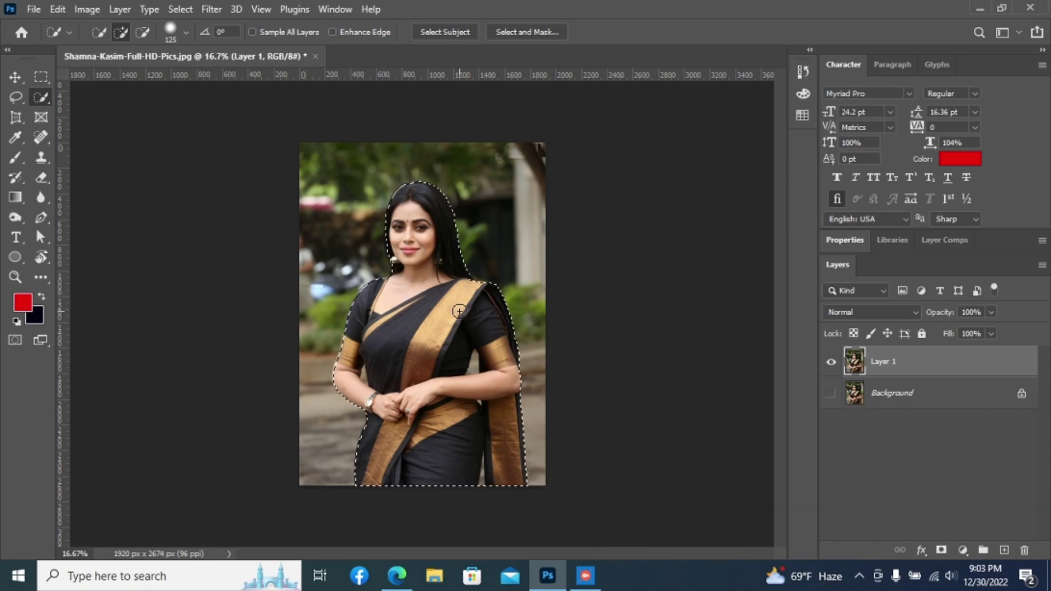
{"action": "key", "text": "bracketleft"}
{"action": "key", "text": "bracketleft"}
{"action": "key", "text": "bracketleft"}
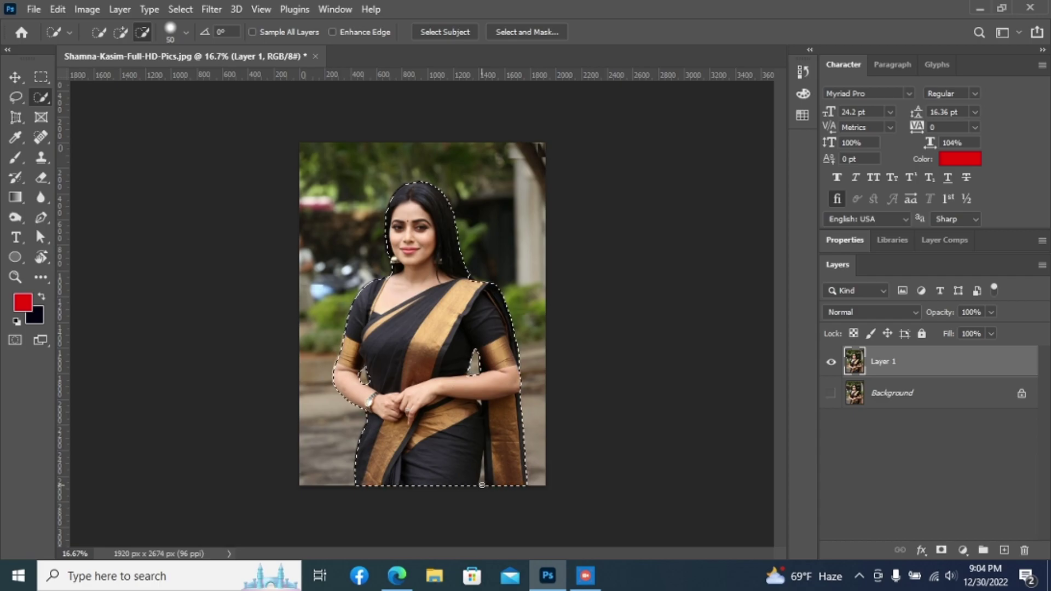
{"action": "left_click_drag", "start_coordinate": [482, 477], "coordinate": [487, 465]}
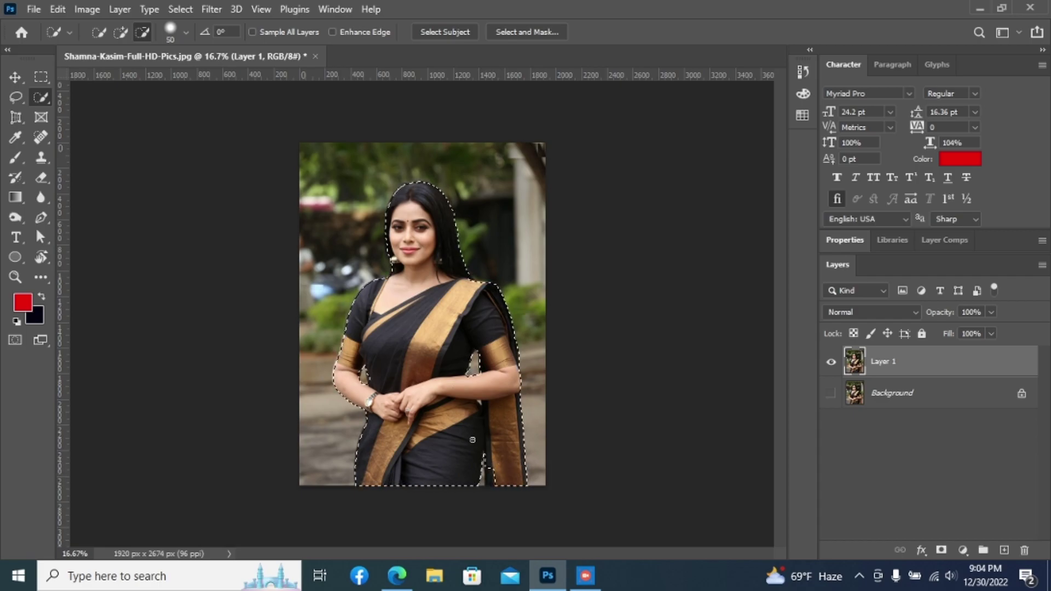
{"action": "left_click", "coordinate": [120, 32]}
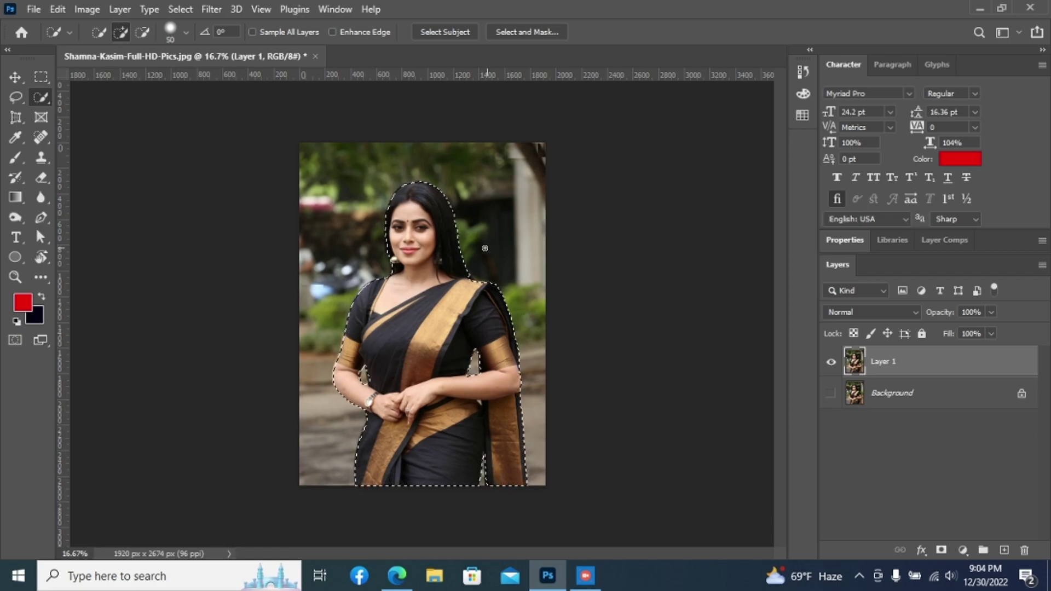
Output the selection through Select and Mask to a new layer with a layer mask
{"action": "left_click", "coordinate": [518, 32]}
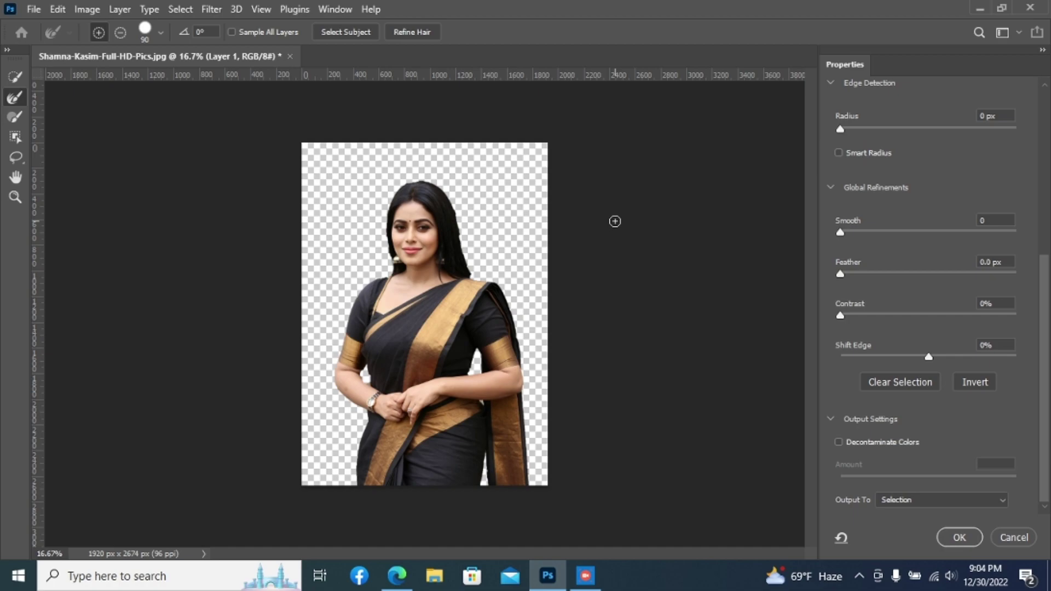
{"action": "left_click", "coordinate": [1001, 500]}
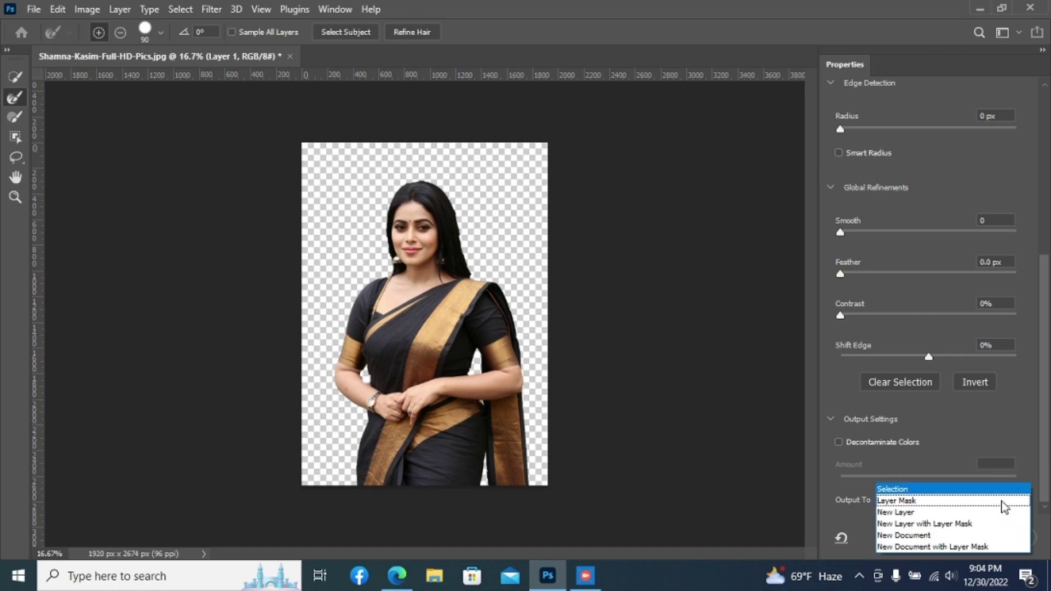
{"action": "left_click", "coordinate": [962, 524]}
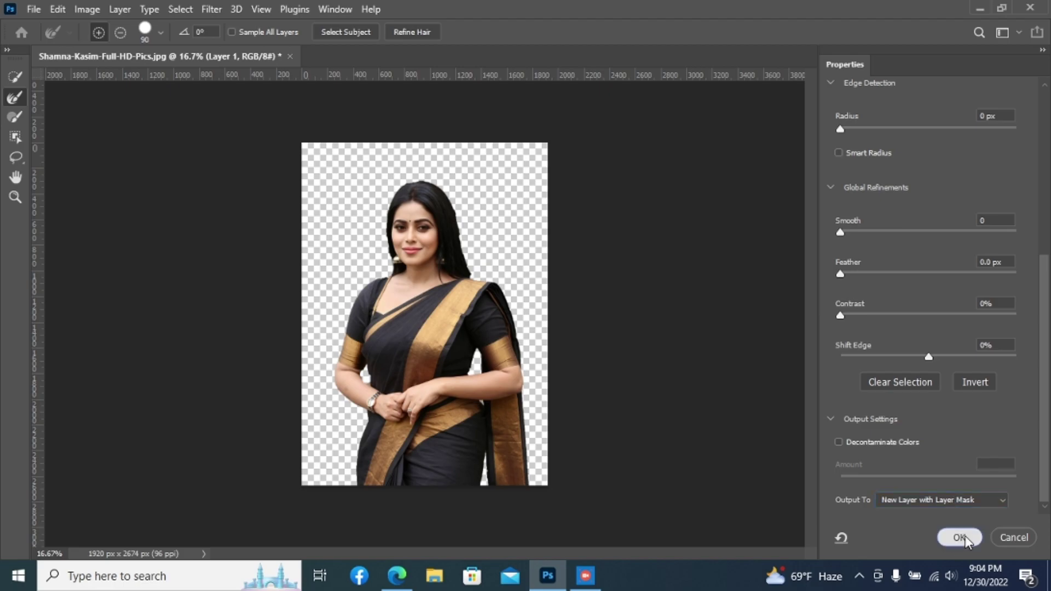
{"action": "left_click", "coordinate": [959, 538]}
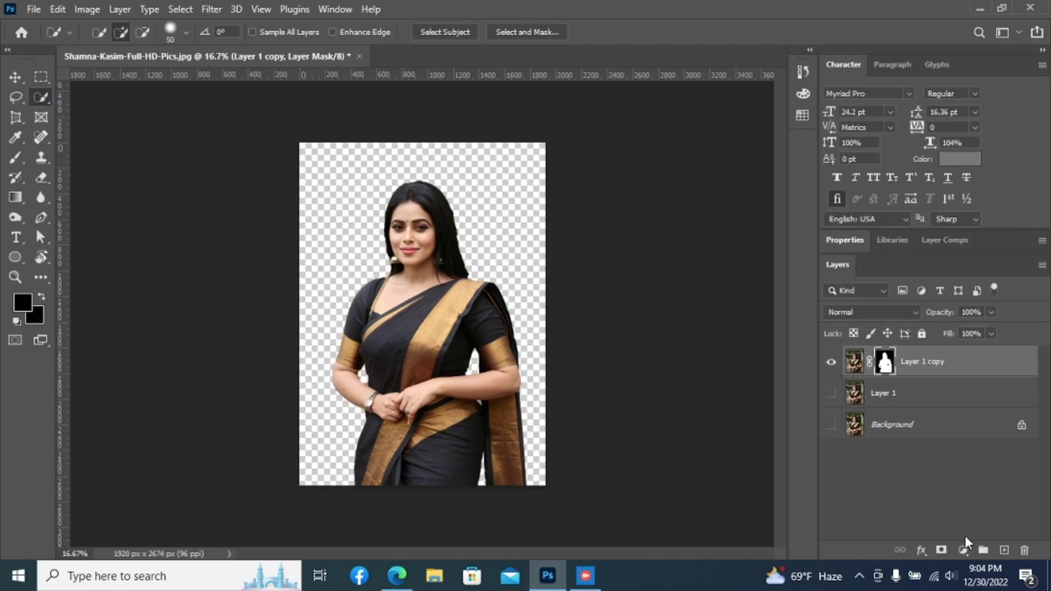
Show Layer 1, hide Layer 1 copy, and make Layer 1 the active layer
{"action": "left_click", "coordinate": [831, 393]}
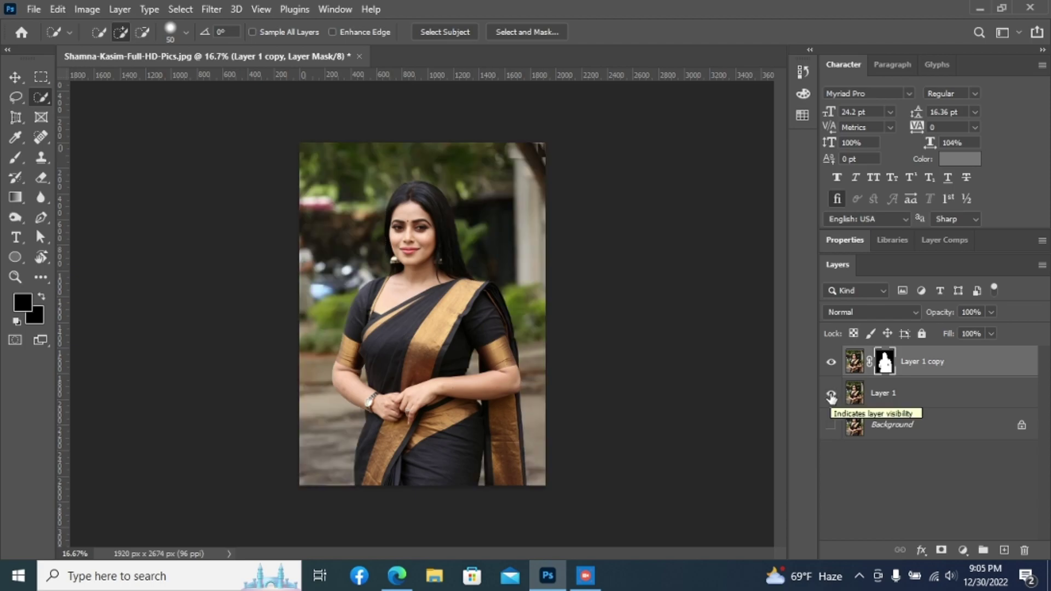
{"action": "left_click", "coordinate": [831, 362]}
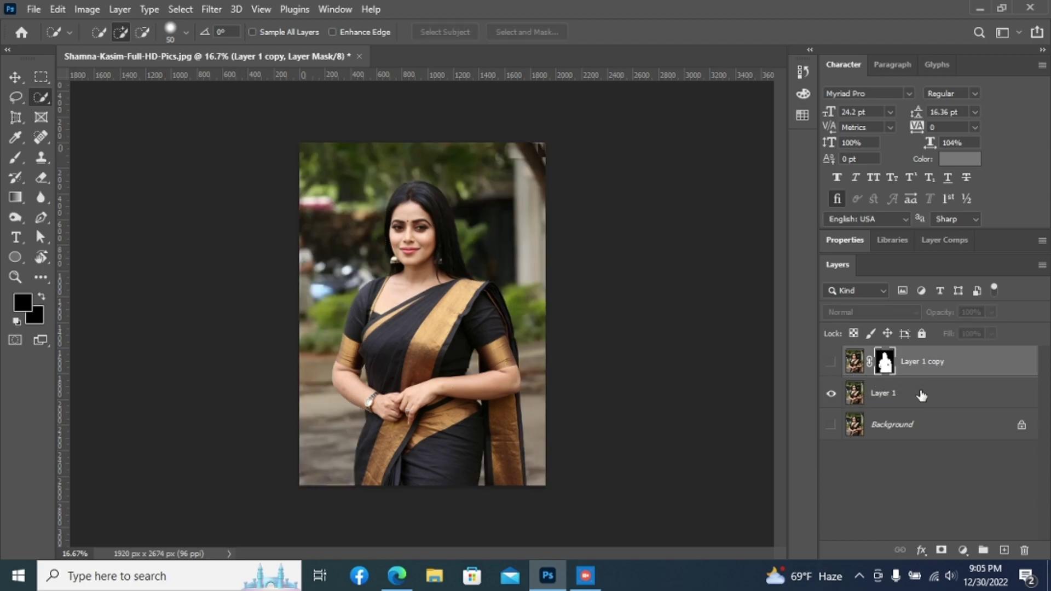
{"action": "left_click", "coordinate": [922, 395]}
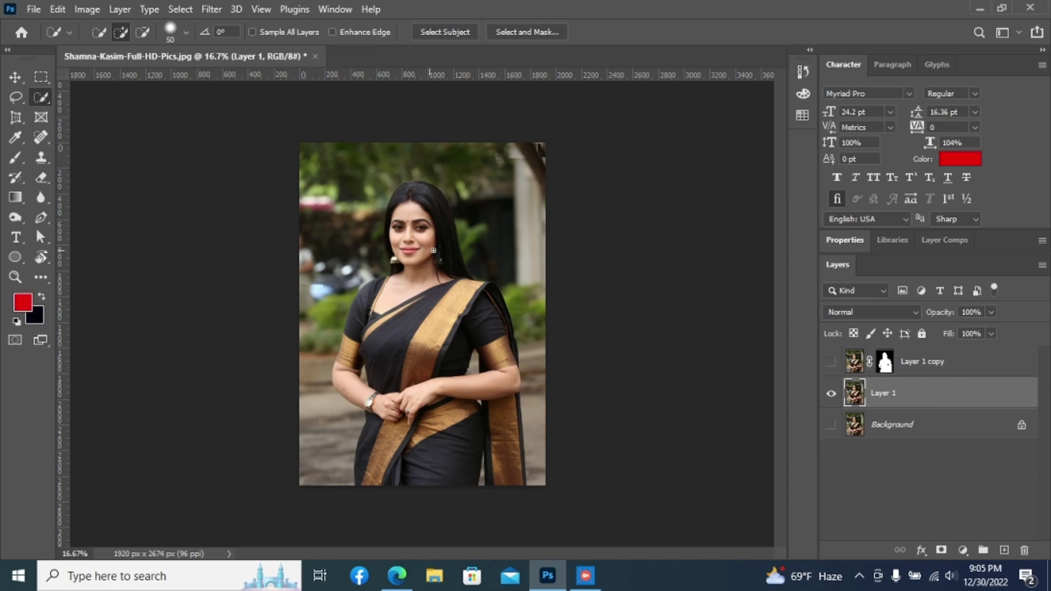
Quick-select the woman on Layer 1 at brush size 150, subtracting the background beside her hair and adding the lower saree
{"action": "key", "text": "bracketright"}
{"action": "key", "text": "bracketright"}
{"action": "key", "text": "bracketright"}
{"action": "key", "text": "bracketright"}
{"action": "key", "text": "bracketright"}
{"action": "key", "text": "bracketright"}
{"action": "key", "text": "bracketright"}
{"action": "mouse_move", "coordinate": [412, 195]}
{"action": "left_mouse_down"}
{"action": "mouse_move", "coordinate": [453, 353]}
{"action": "mouse_move", "coordinate": [484, 297]}
{"action": "mouse_move", "coordinate": [483, 431]}
{"action": "mouse_move", "coordinate": [391, 286]}
{"action": "mouse_move", "coordinate": [393, 237]}
{"action": "mouse_move", "coordinate": [390, 297]}
{"action": "mouse_move", "coordinate": [363, 336]}
{"action": "mouse_move", "coordinate": [360, 378]}
{"action": "left_mouse_up"}
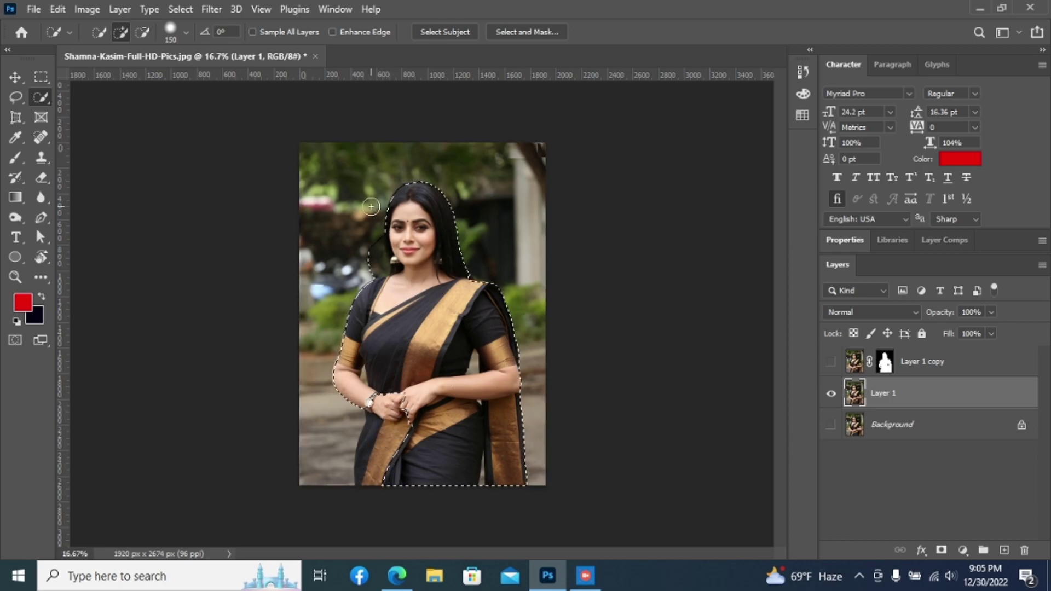
{"action": "left_click_drag", "start_coordinate": [376, 218], "coordinate": [372, 257], "text": "alt"}
{"action": "left_click_drag", "start_coordinate": [364, 460], "coordinate": [393, 436]}
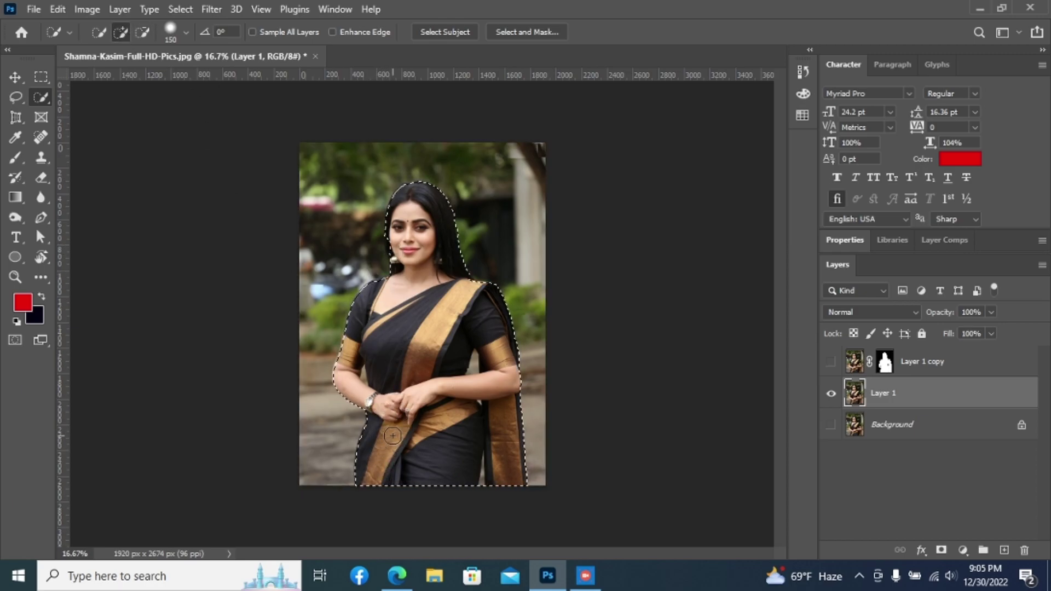
Reduce the selection brush to 45 and subtract the small background gaps between her arms and body from the selection
{"action": "key", "text": "alt"}
{"action": "key", "text": "bracketleft"}
{"action": "key", "text": "bracketleft"}
{"action": "key", "text": "bracketleft"}
{"action": "key", "text": "bracketleft"}
{"action": "key", "text": "bracketleft"}
{"action": "key", "text": "bracketleft"}
{"action": "key", "text": "bracketleft"}
{"action": "key", "text": "bracketleft"}
{"action": "left_click_drag", "start_coordinate": [368, 378], "coordinate": [363, 368], "text": "alt"}
{"action": "left_click_drag", "start_coordinate": [473, 359], "coordinate": [469, 390], "text": "alt"}
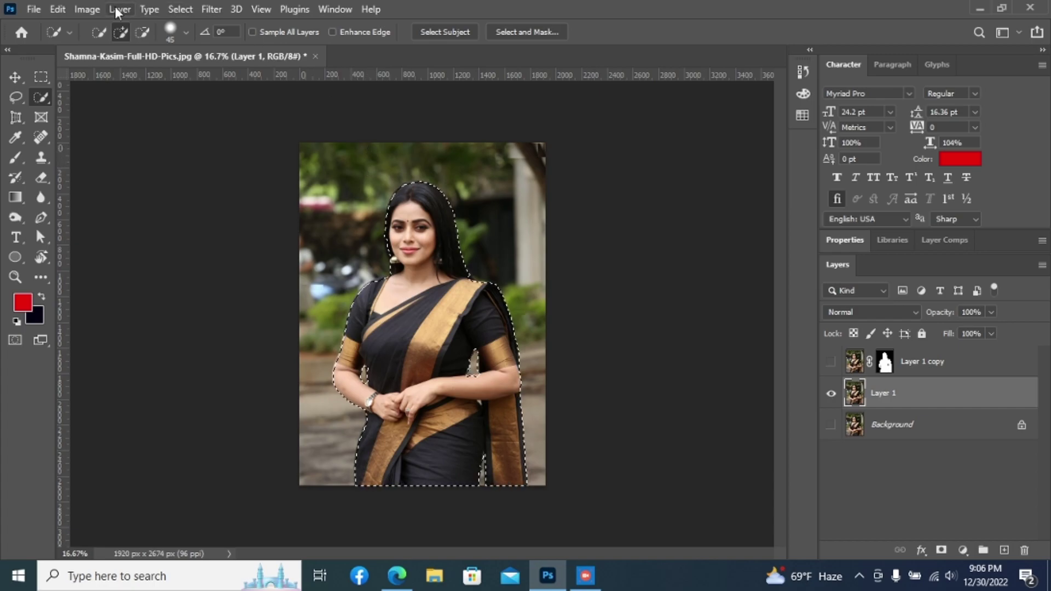
Expand the selection around the woman by 20 pixels
{"action": "left_click", "coordinate": [178, 10]}
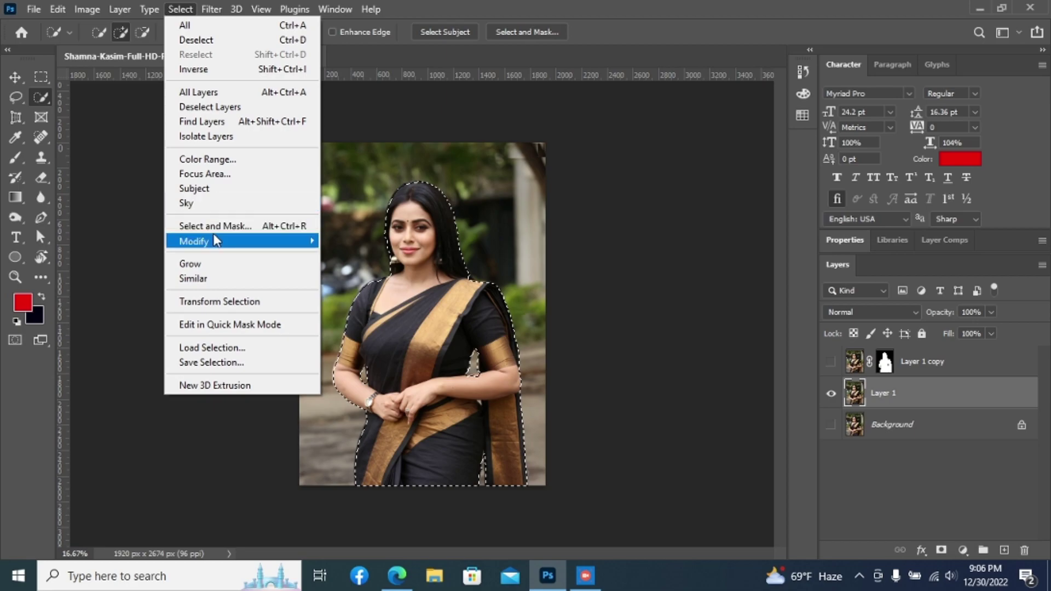
{"action": "mouse_move", "coordinate": [217, 243]}
{"action": "left_click", "coordinate": [389, 271]}
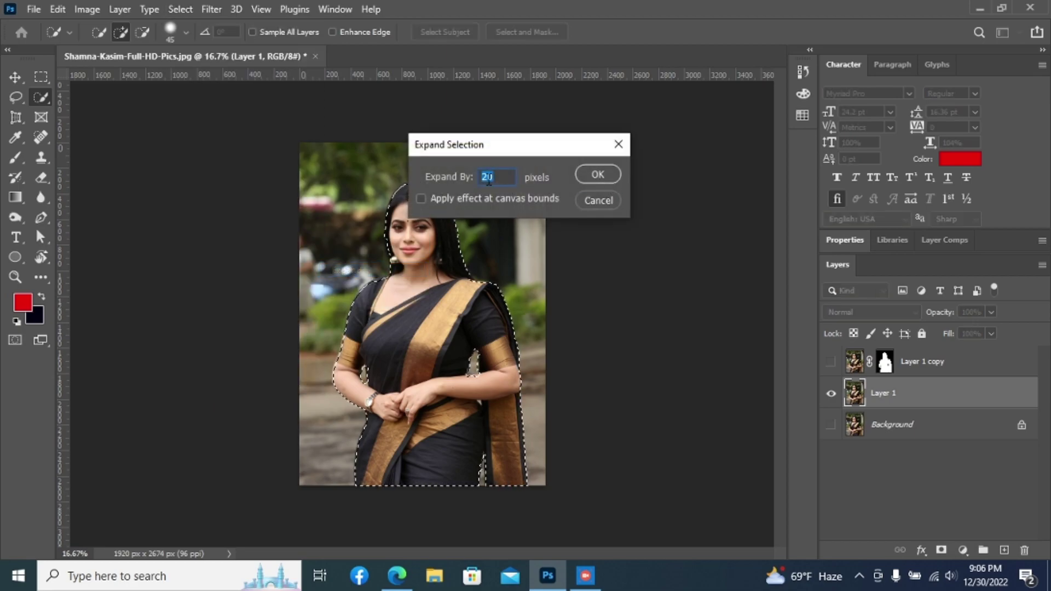
{"action": "left_click", "coordinate": [582, 172]}
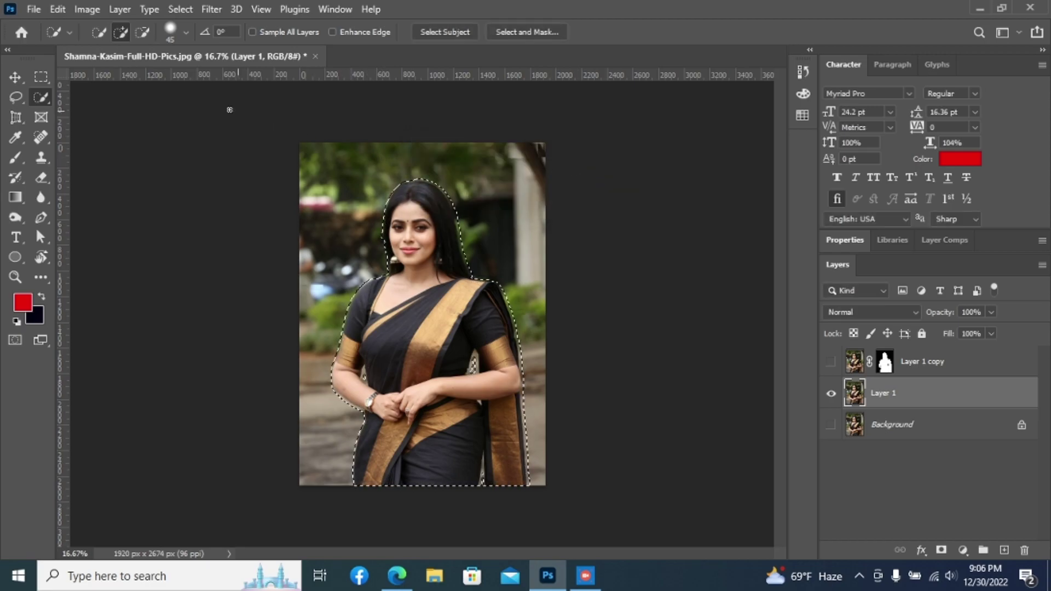
Fill the selected area of Layer 1 with Content-Aware contents in Normal mode at 100% opacity, and deselect
{"action": "left_click", "coordinate": [58, 9]}
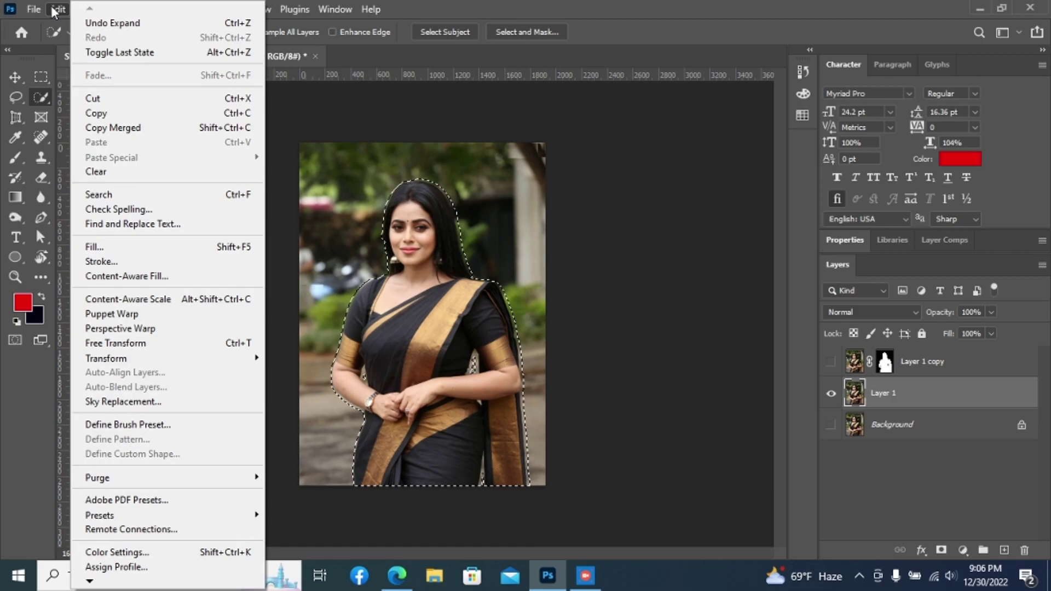
{"action": "left_click", "coordinate": [120, 246]}
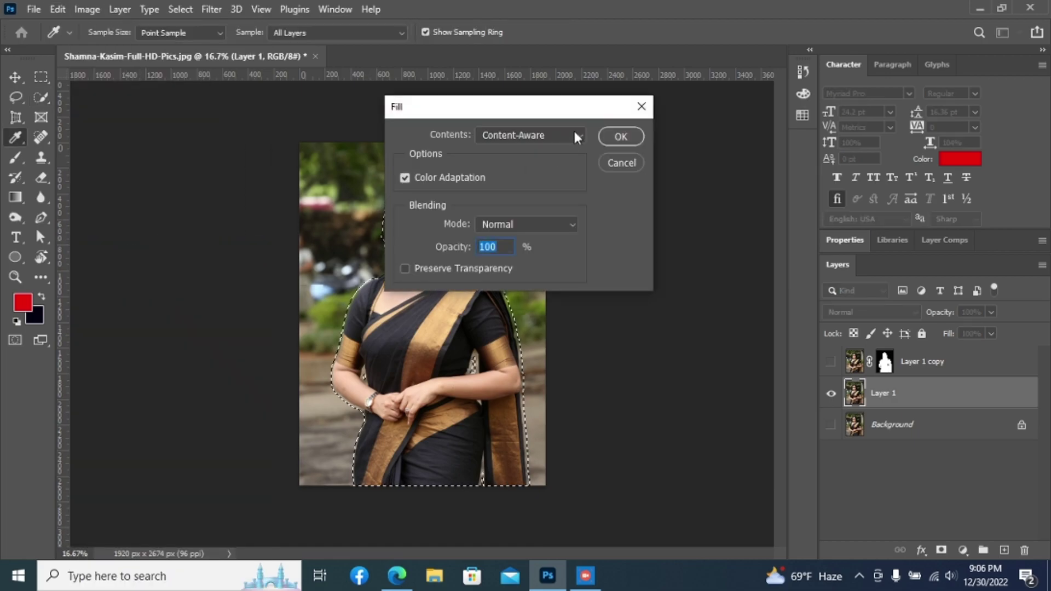
{"action": "left_click", "coordinate": [574, 132]}
{"action": "left_click", "coordinate": [536, 200]}
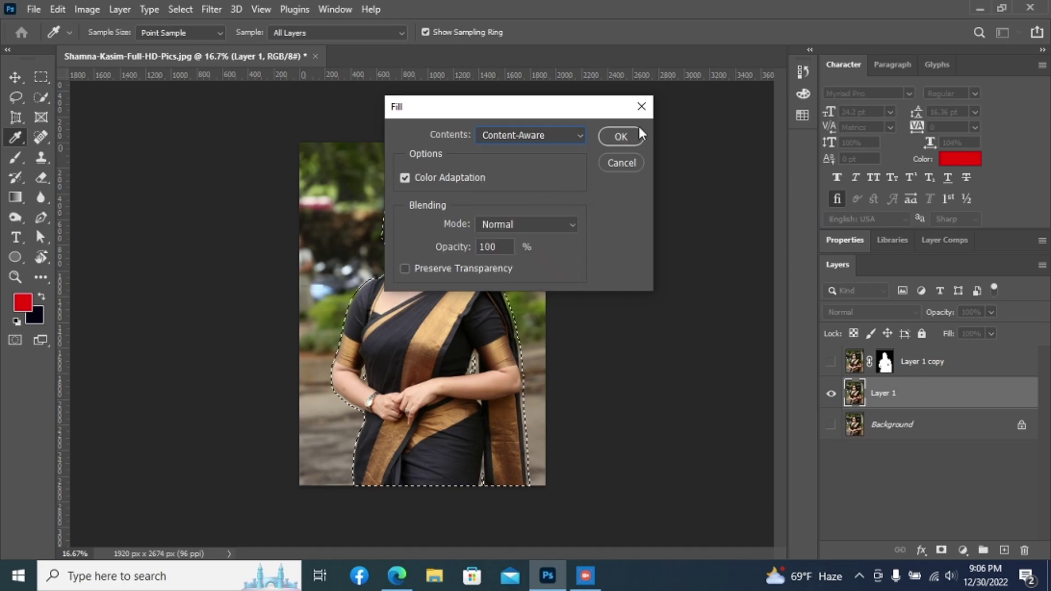
{"action": "left_click", "coordinate": [621, 135]}
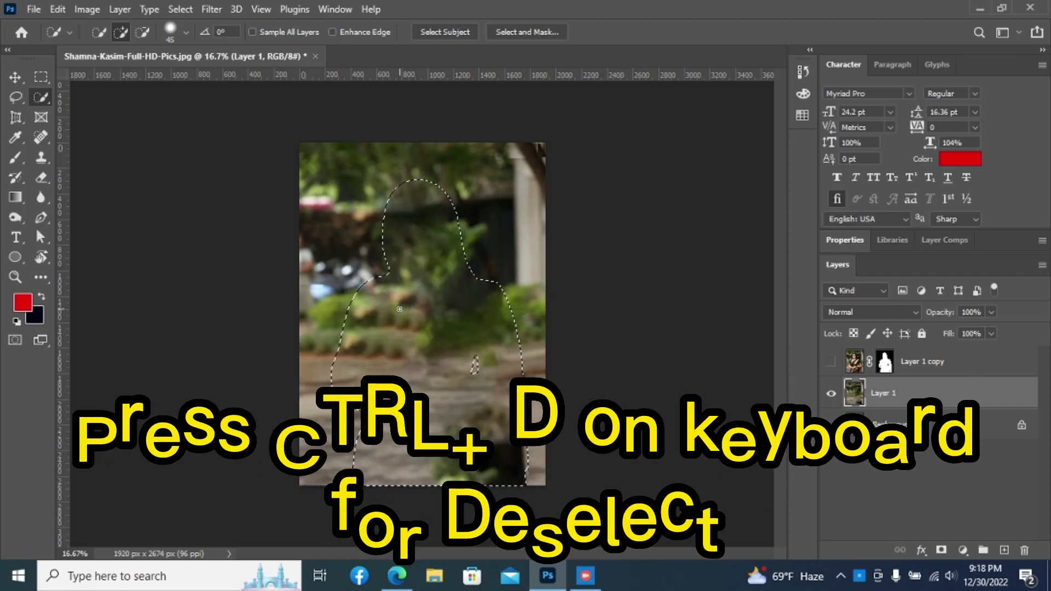
{"action": "key", "text": "ctrl+d"}
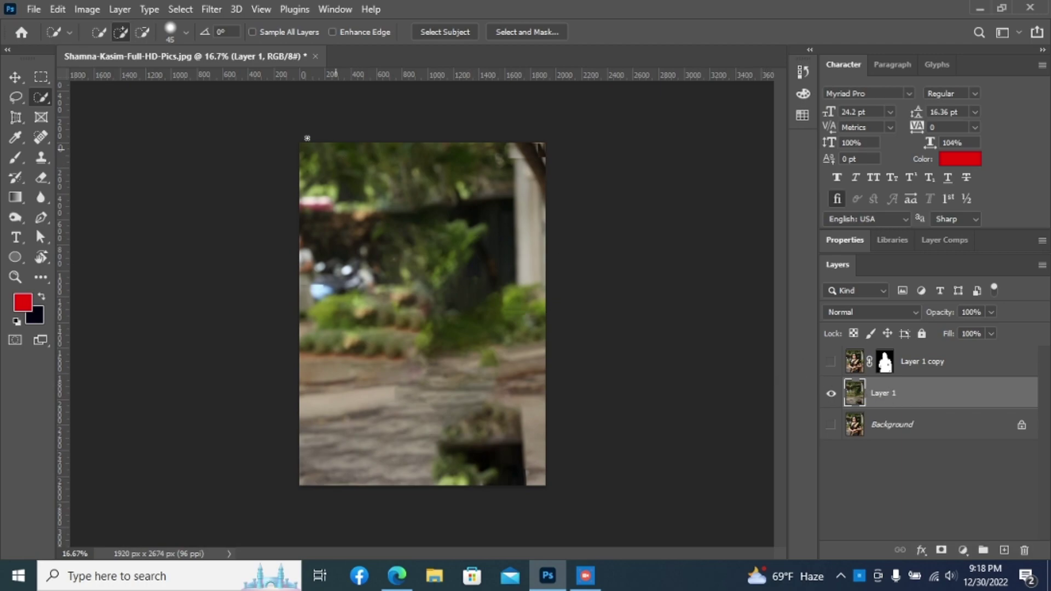
Apply a Lens Blur to Layer 1 with a Hexagon (6) iris, radius 100 and threshold 255, and show Layer 1 copy again
{"action": "left_click", "coordinate": [204, 11]}
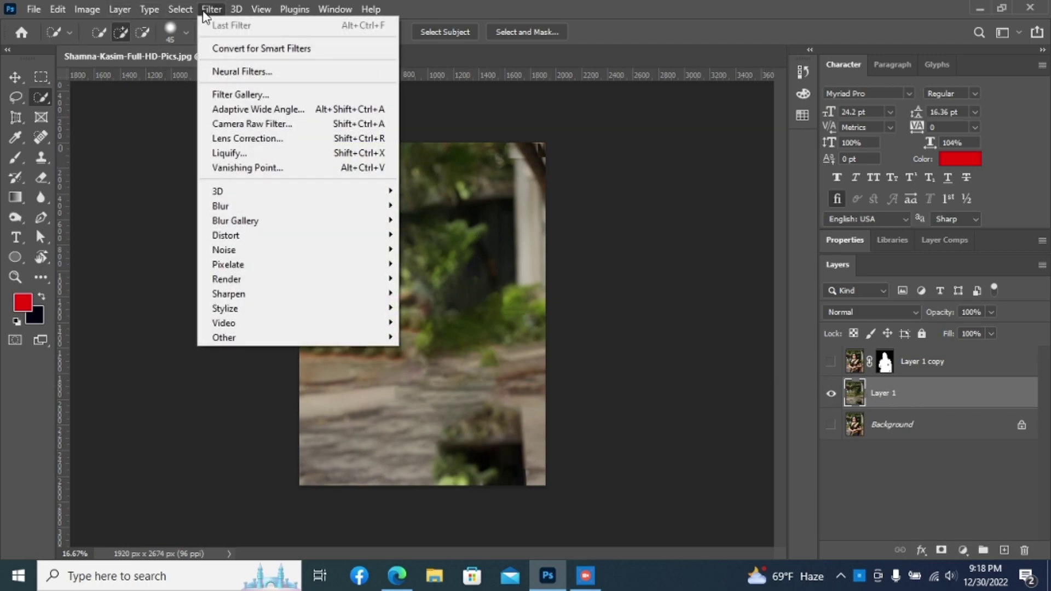
{"action": "mouse_move", "coordinate": [289, 213]}
{"action": "mouse_move", "coordinate": [356, 208]}
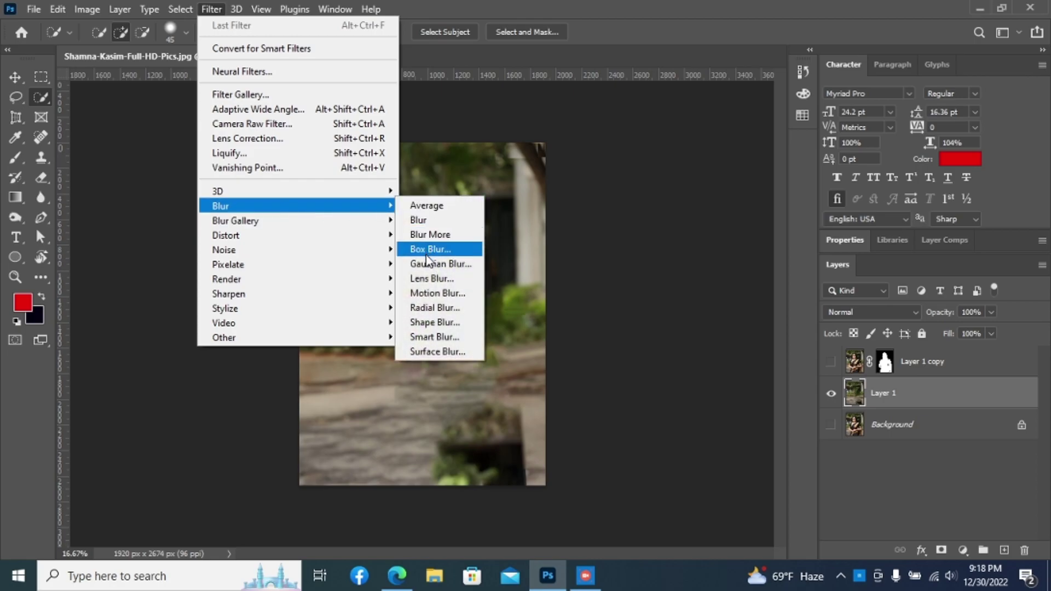
{"action": "left_click", "coordinate": [430, 280]}
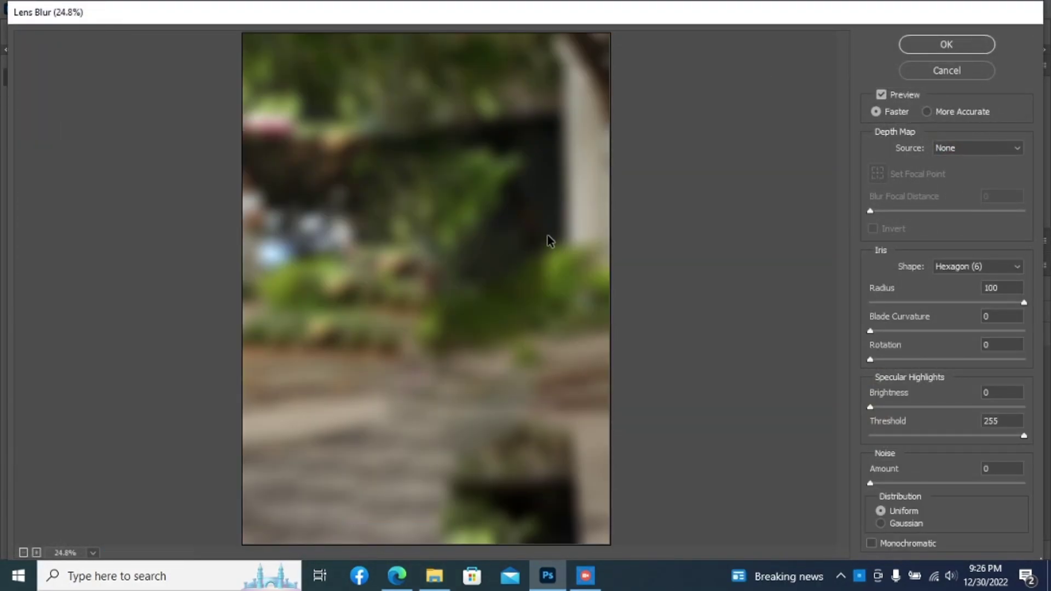
{"action": "left_click", "coordinate": [1019, 272]}
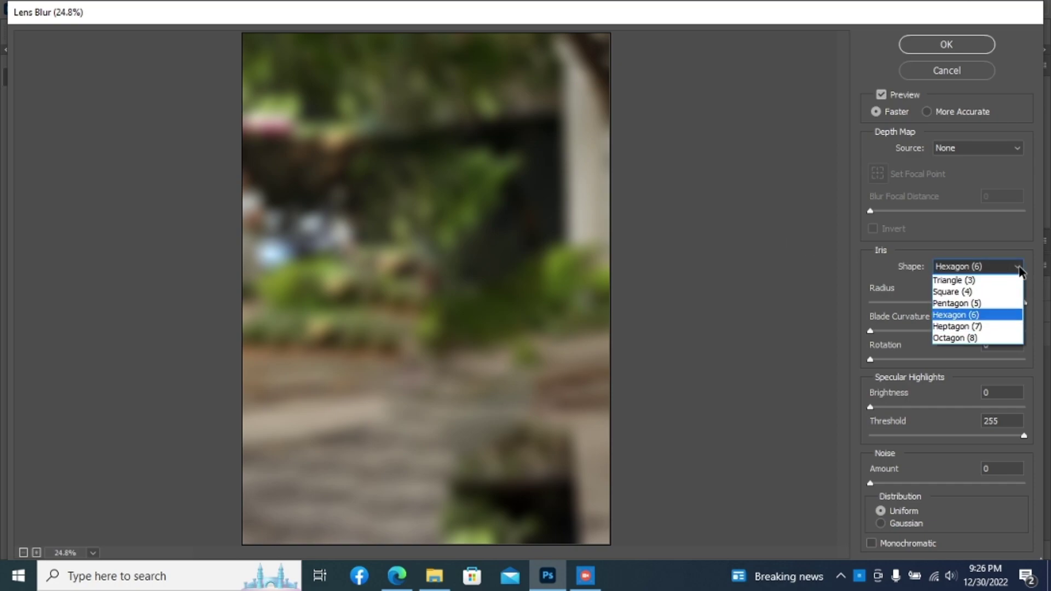
{"action": "left_click", "coordinate": [998, 314]}
{"action": "left_click", "coordinate": [1006, 287]}
{"action": "left_click", "coordinate": [1010, 422]}
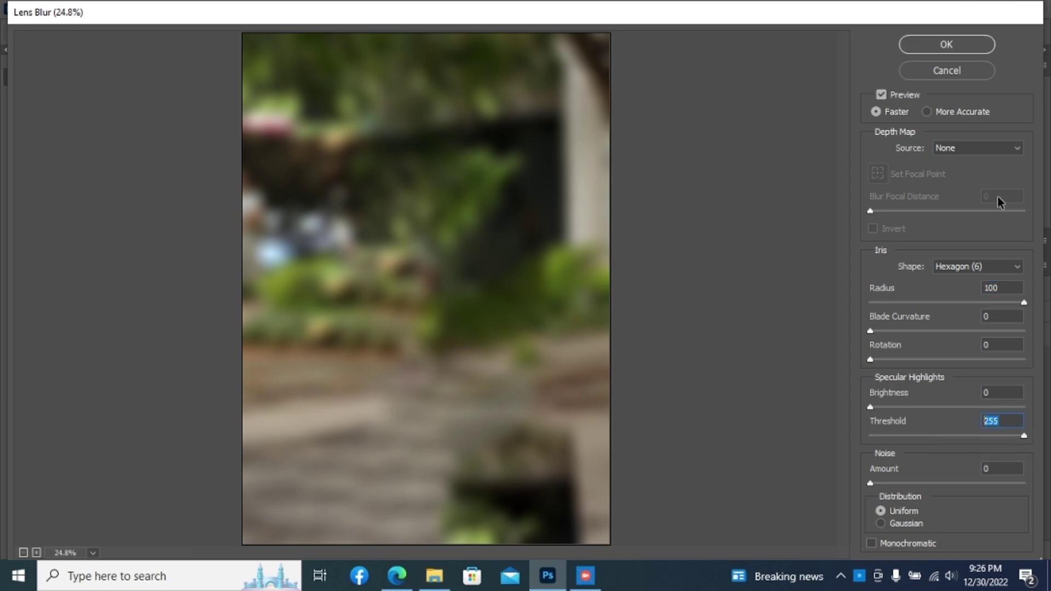
{"action": "left_click", "coordinate": [962, 44]}
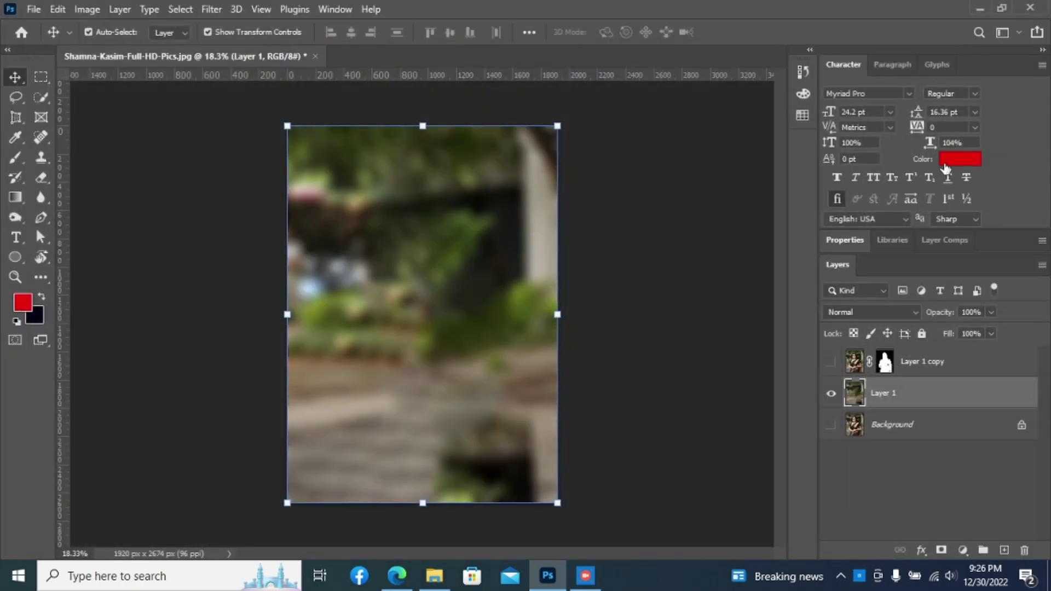
{"action": "left_click", "coordinate": [831, 362]}
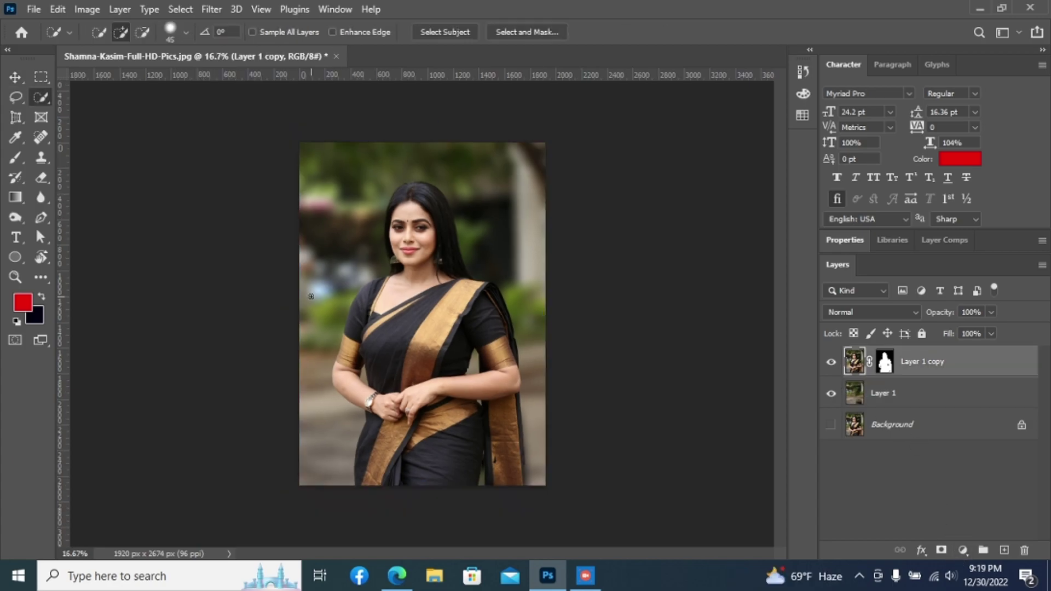
Add a Color Lookup adjustment layer above Layer 1 copy using the 3Strip.look 3D LUT, and return to the layer list
{"action": "left_click", "coordinate": [16, 77]}
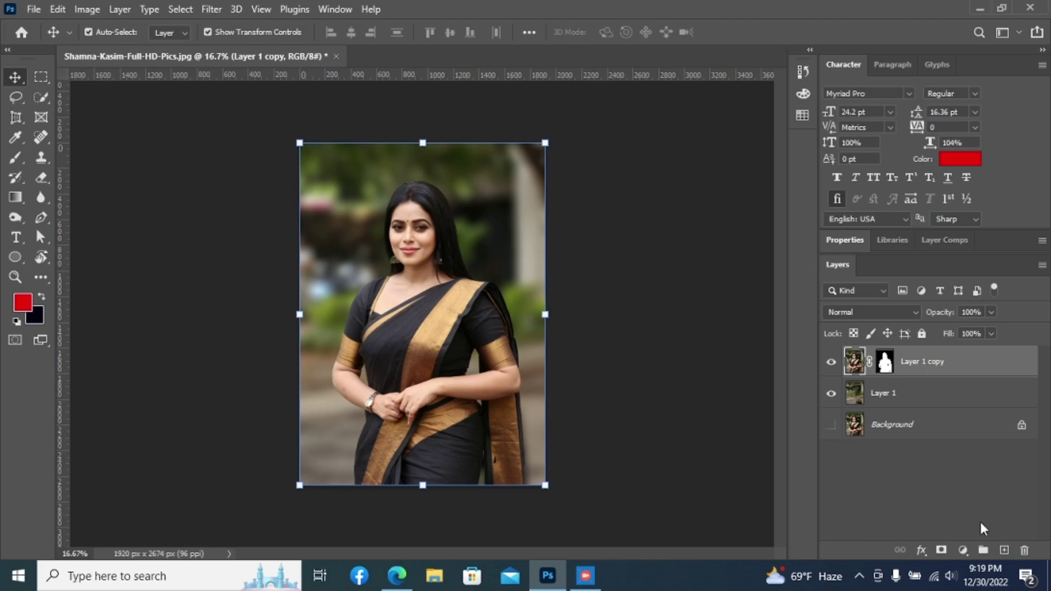
{"action": "left_click", "coordinate": [964, 551]}
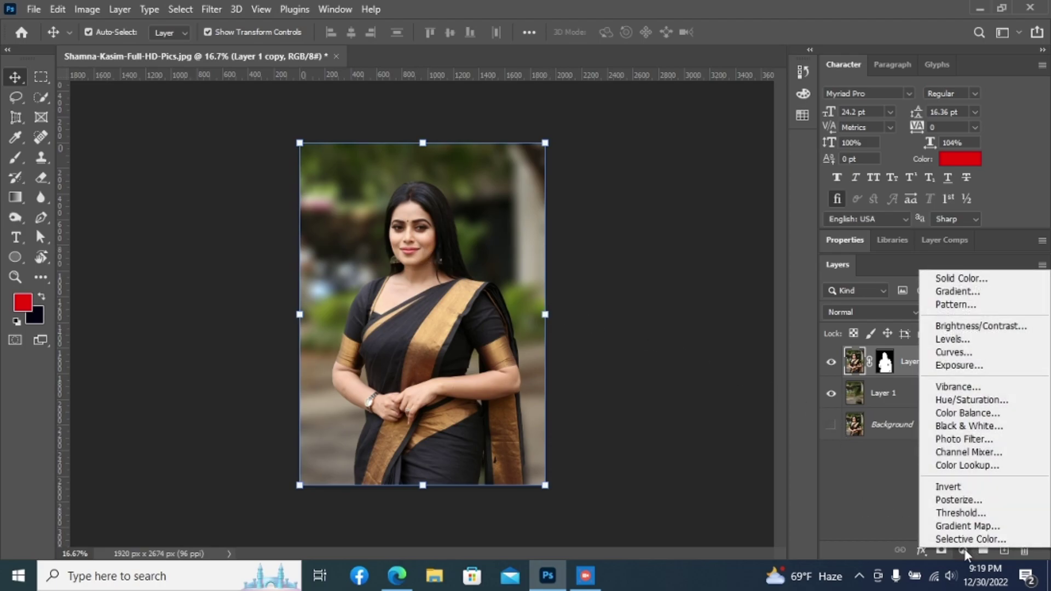
{"action": "left_click", "coordinate": [976, 466]}
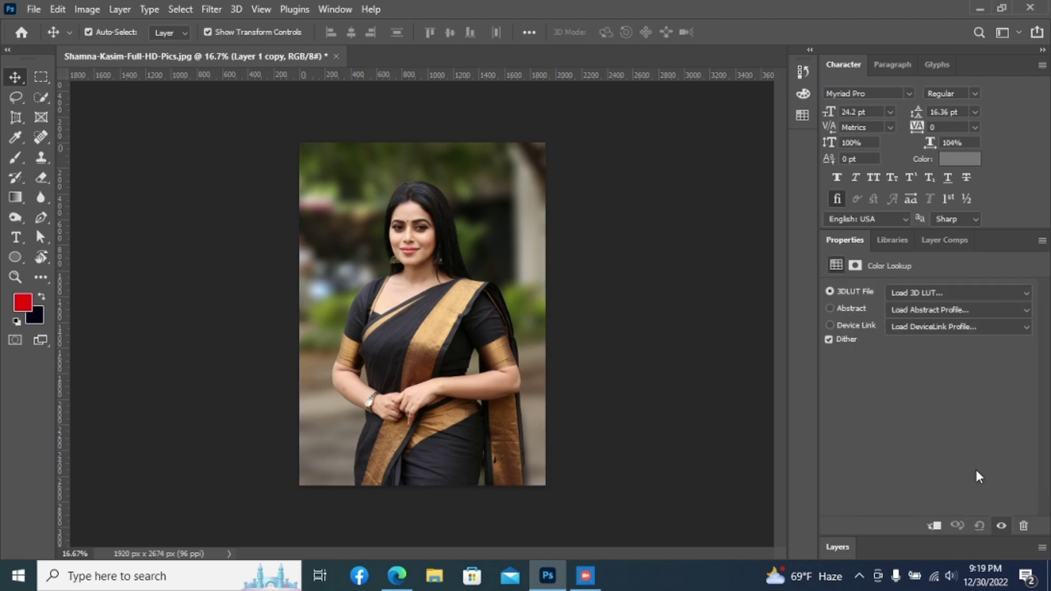
{"action": "left_click", "coordinate": [1026, 293]}
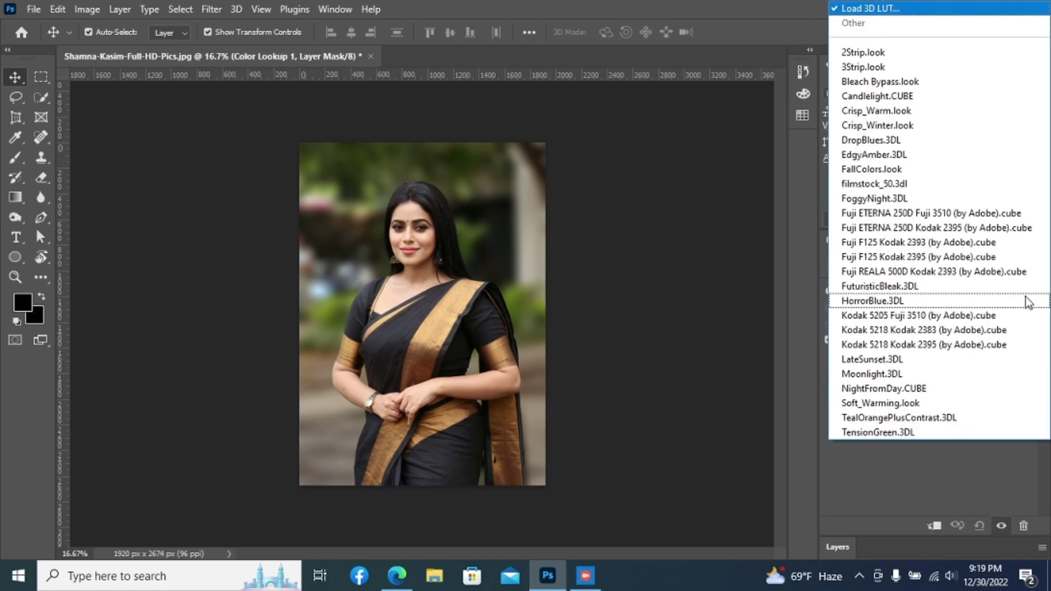
{"action": "left_click", "coordinate": [955, 67]}
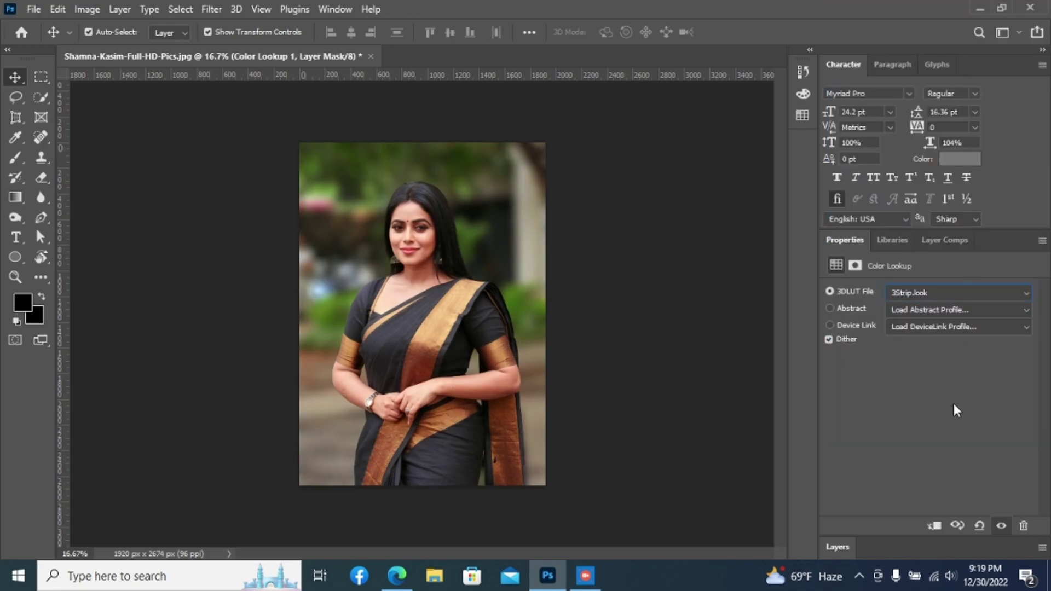
{"action": "left_click", "coordinate": [853, 548]}
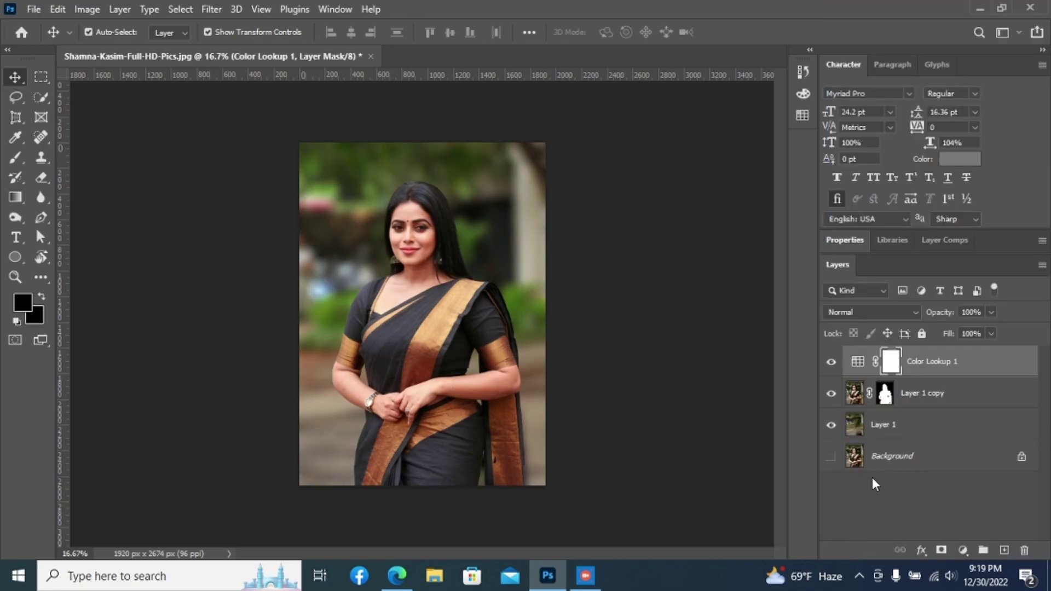
Lower the opacity of the Color Lookup 1 adjustment layer to 0%
{"action": "left_click", "coordinate": [989, 312]}
{"action": "left_click_drag", "start_coordinate": [990, 330], "coordinate": [914, 340]}
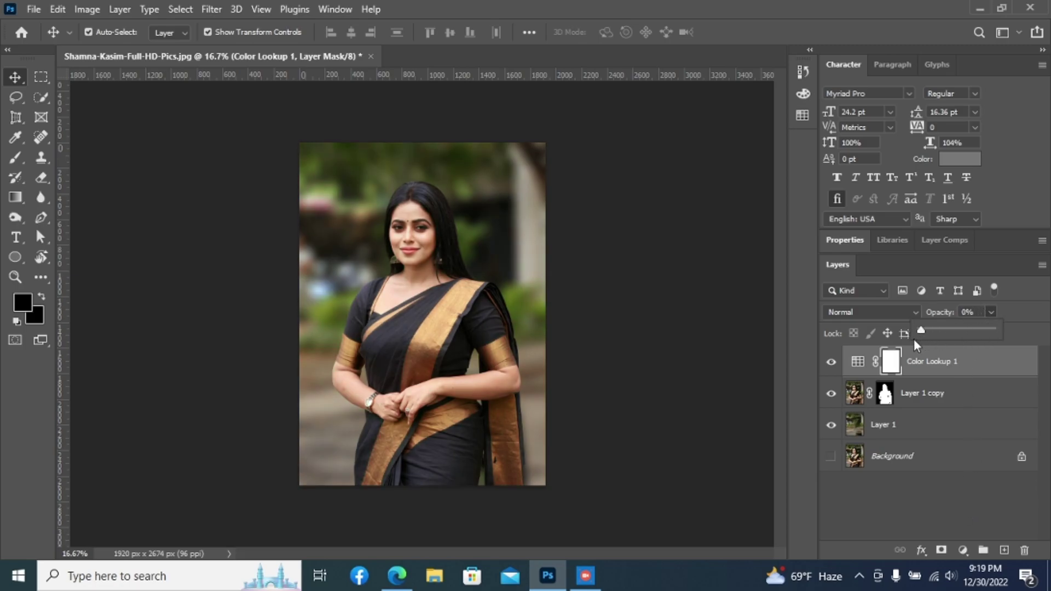
Add a Brightness/Contrast adjustment layer above Color Lookup 1 with brightness 12 and contrast 78, and return to the layer list
{"action": "left_click", "coordinate": [963, 550]}
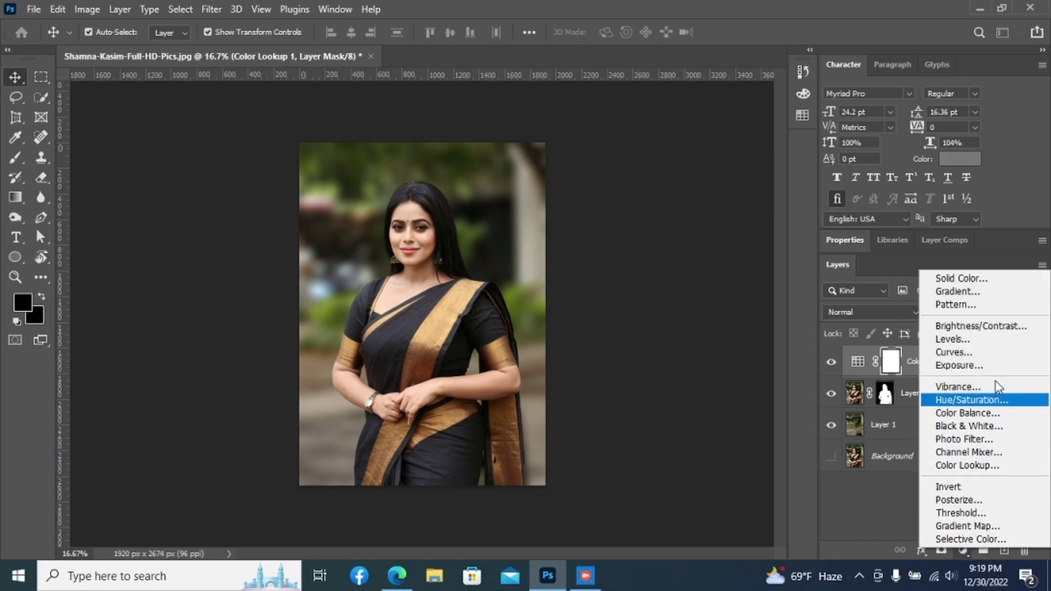
{"action": "left_click", "coordinate": [997, 329]}
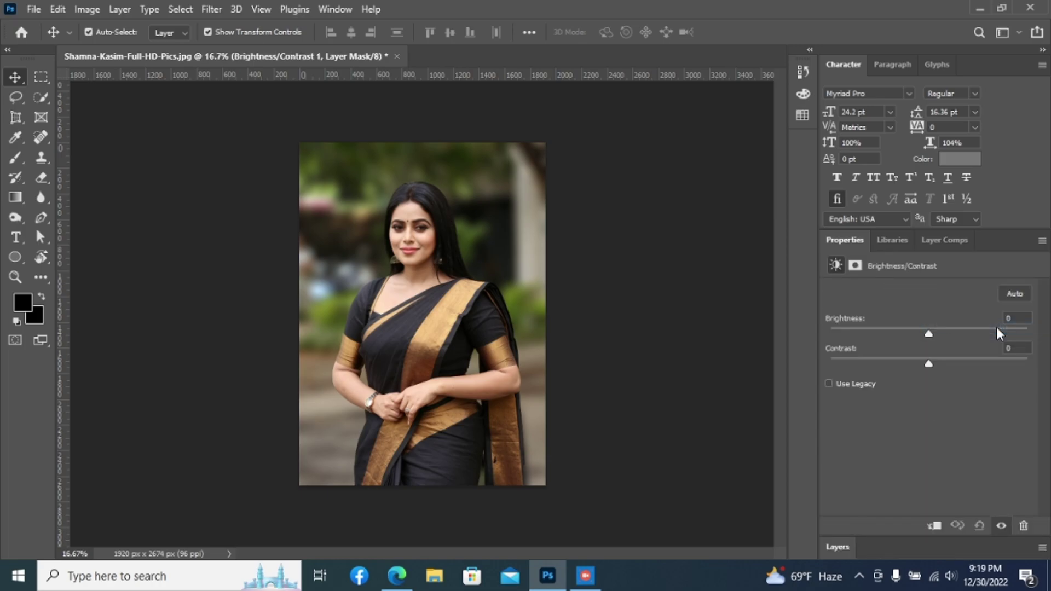
{"action": "left_click_drag", "start_coordinate": [928, 334], "coordinate": [979, 372]}
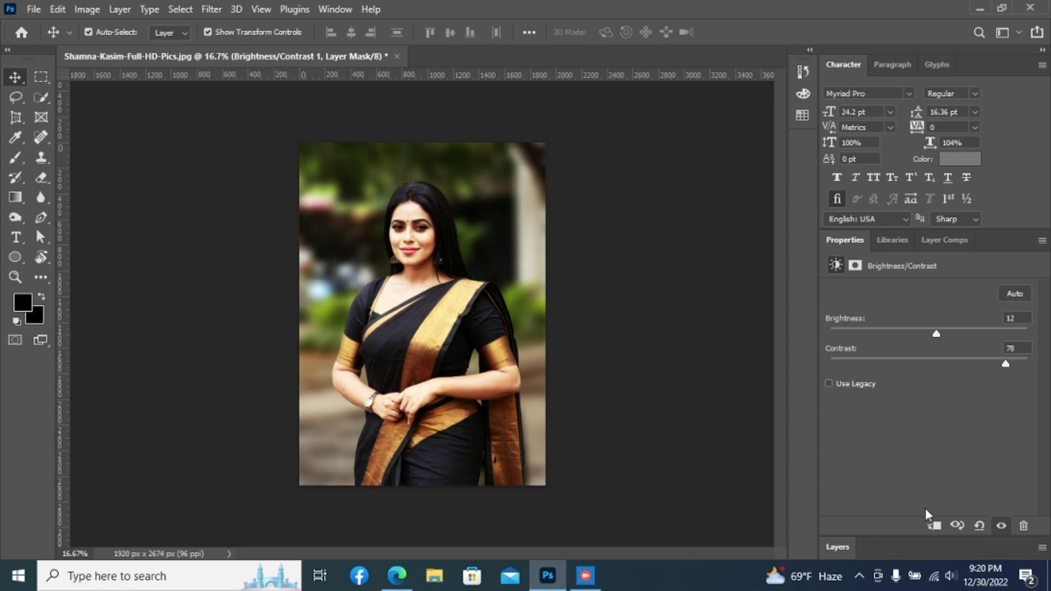
{"action": "left_click", "coordinate": [838, 547]}
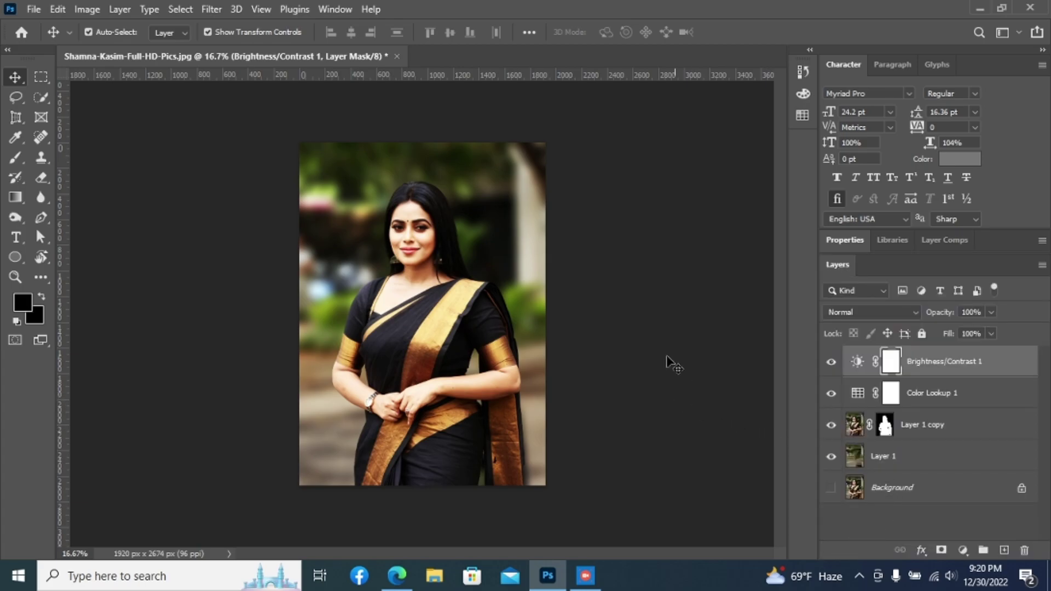
{"action": "scroll", "coordinate": [534, 402], "scroll_direction": "up", "scroll_amount": 1}
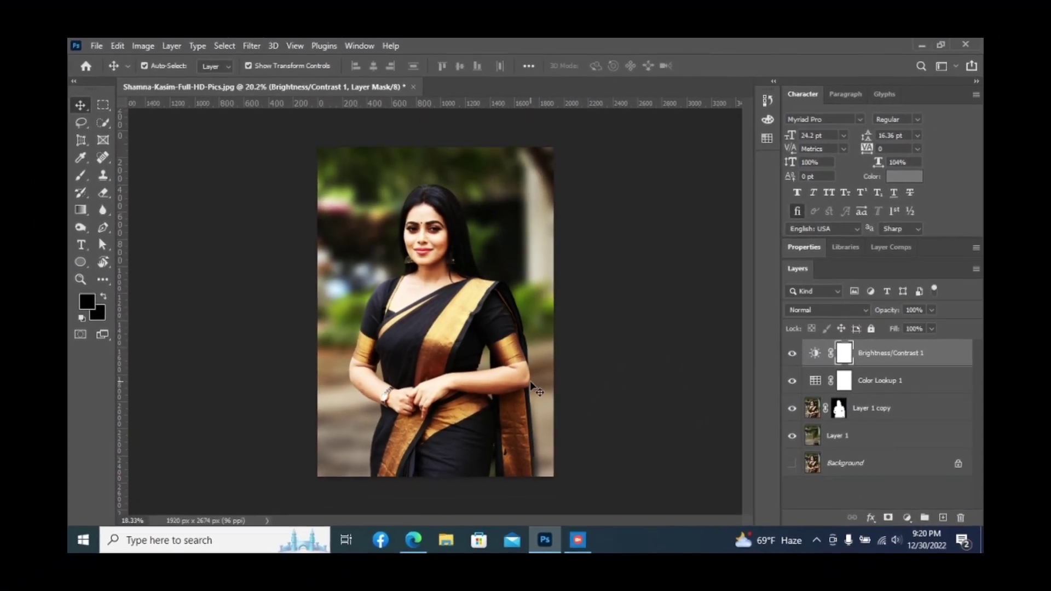